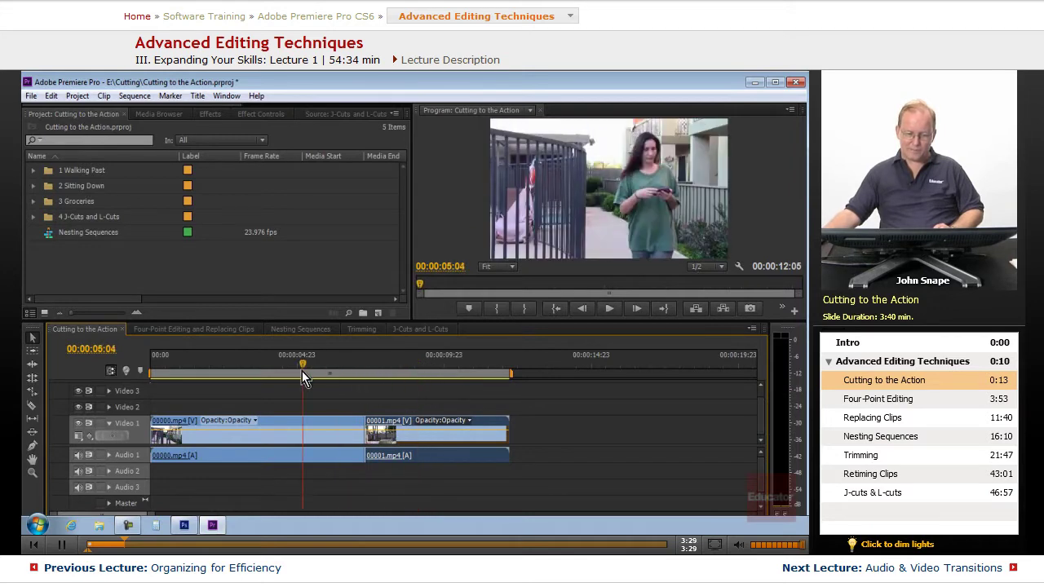
- Scrub through the first clip of the Cutting to the Action sequence and open the Four-Point Editing and Replacing Clips sequence
{"action": "left_click_drag", "start_coordinate": [373, 376], "coordinate": [306, 383]}
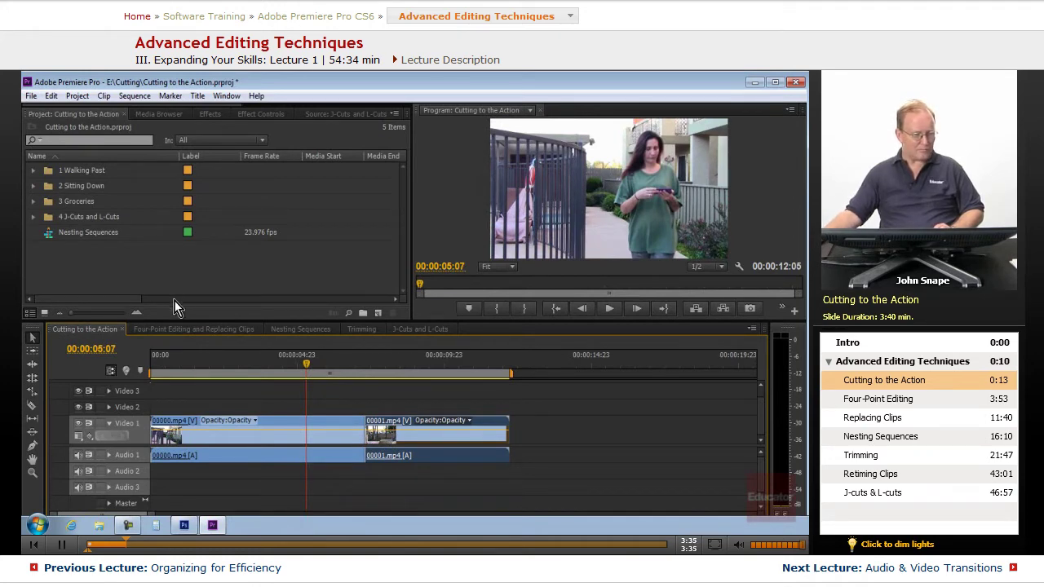
{"action": "left_click_drag", "start_coordinate": [303, 366], "coordinate": [346, 377]}
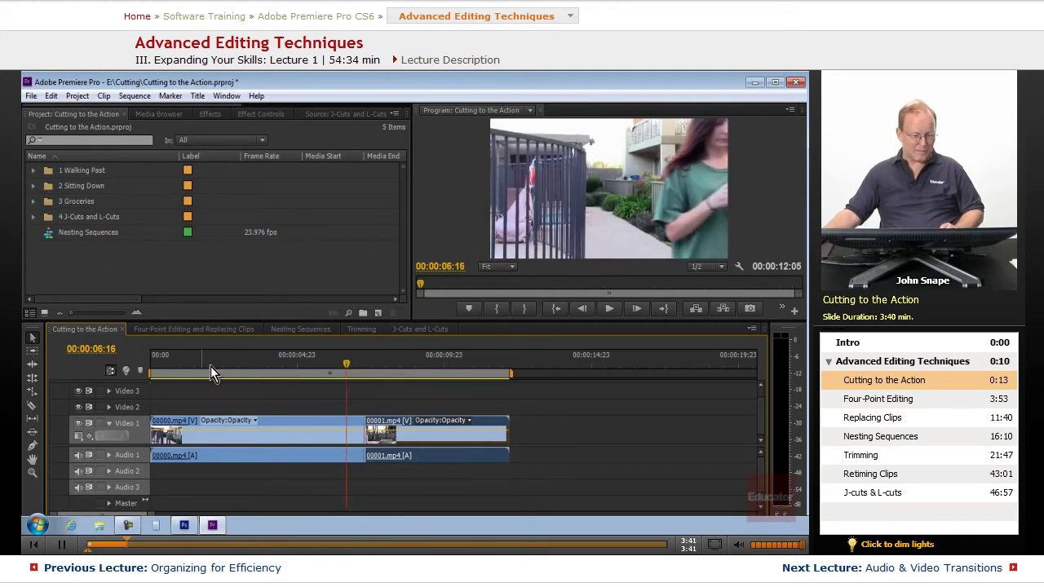
{"action": "left_click", "coordinate": [184, 330]}
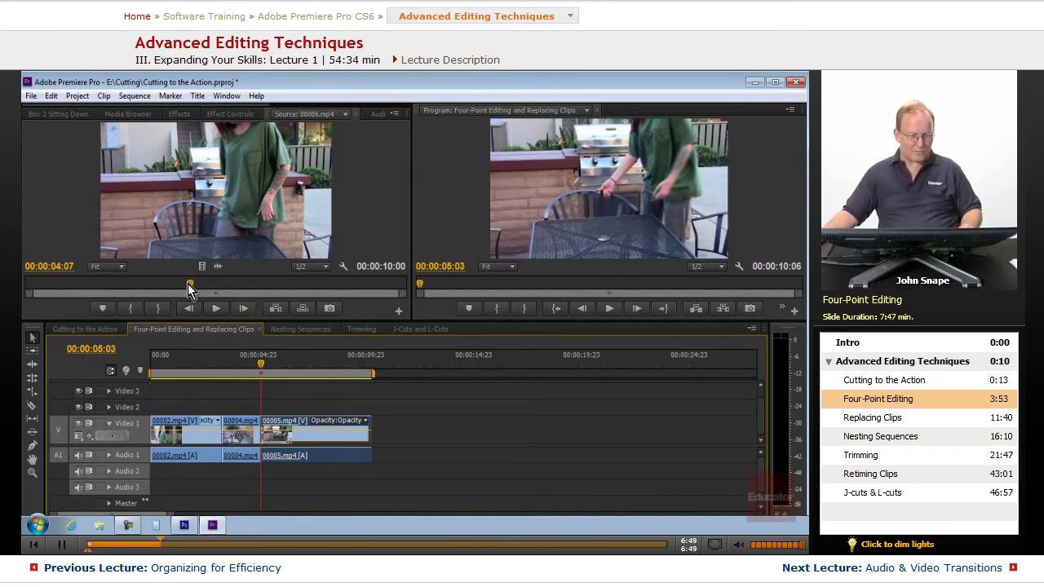
- Mark the source clip 00006.mp4 with an In point at 00:00:02:00 and an Out point at 00:00:09:08
{"action": "left_click_drag", "start_coordinate": [132, 285], "coordinate": [99, 289]}
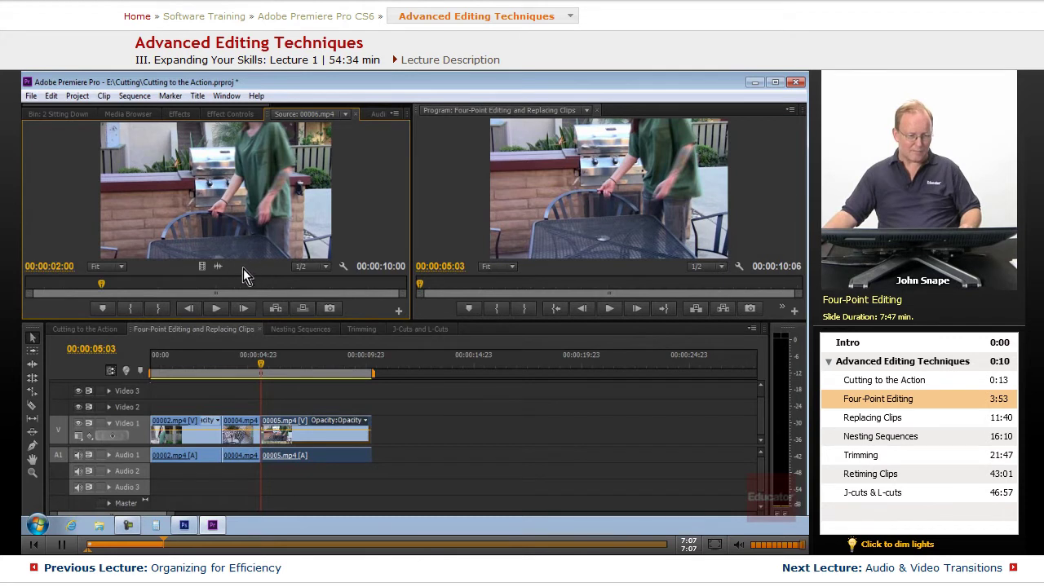
{"action": "key", "text": "i"}
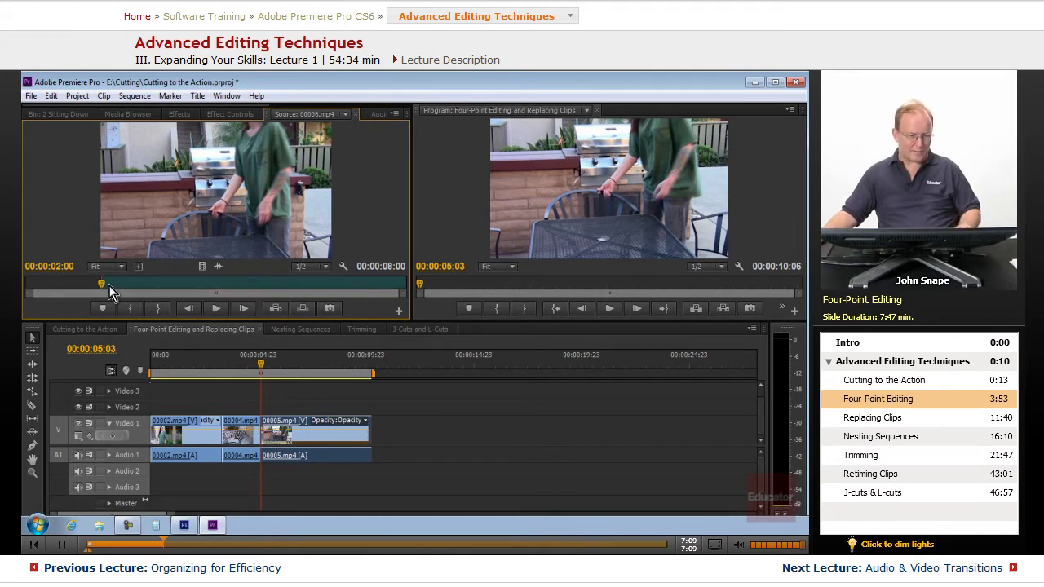
{"action": "left_click_drag", "start_coordinate": [101, 283], "coordinate": [371, 283]}
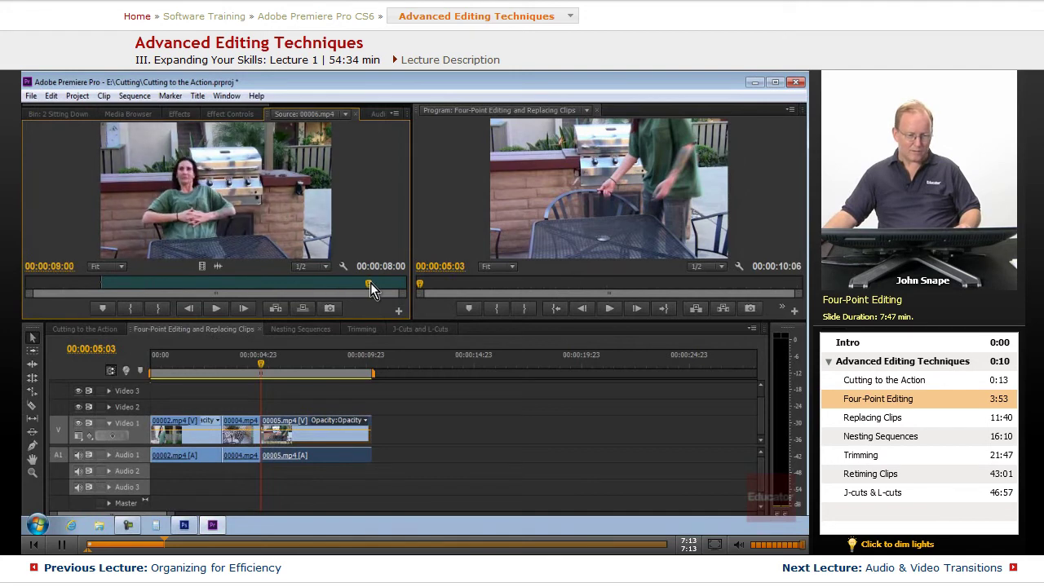
{"action": "key", "text": "o"}
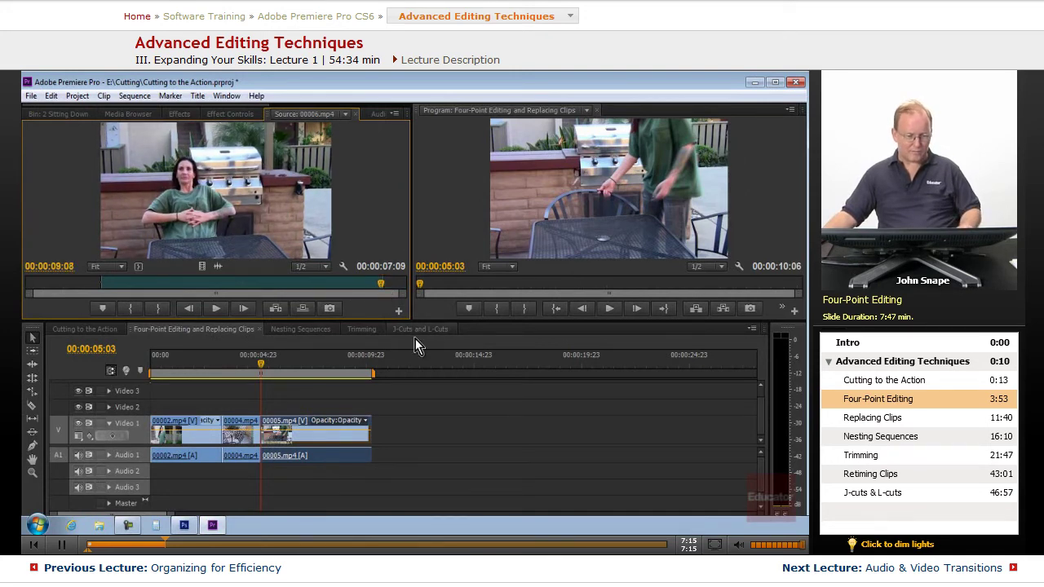
- Mark the sequence In point at 00:00:05:03, where the last clip 00005.mp4 starts
{"action": "left_click", "coordinate": [315, 420]}
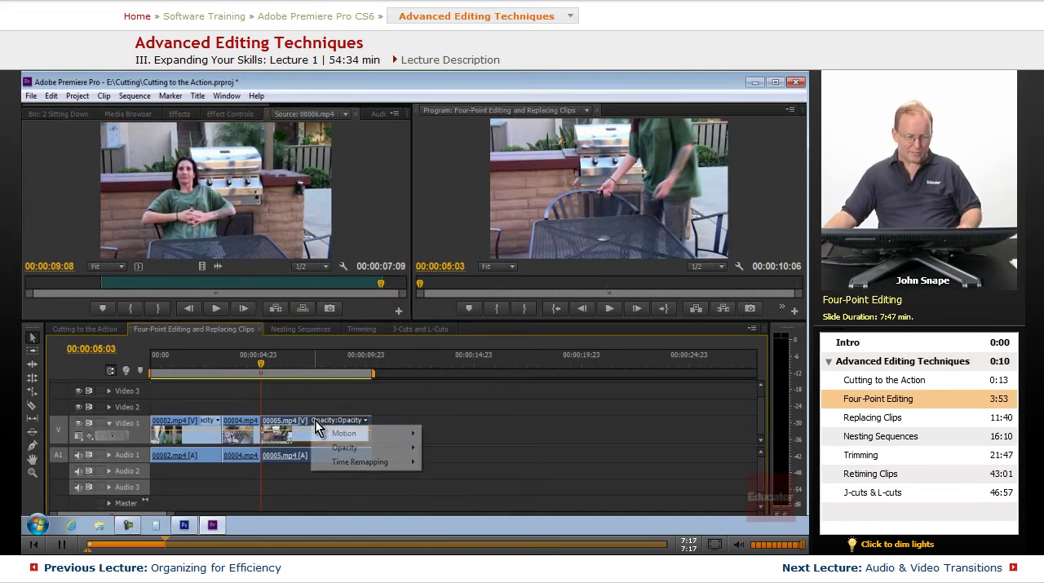
{"action": "key", "text": "Escape"}
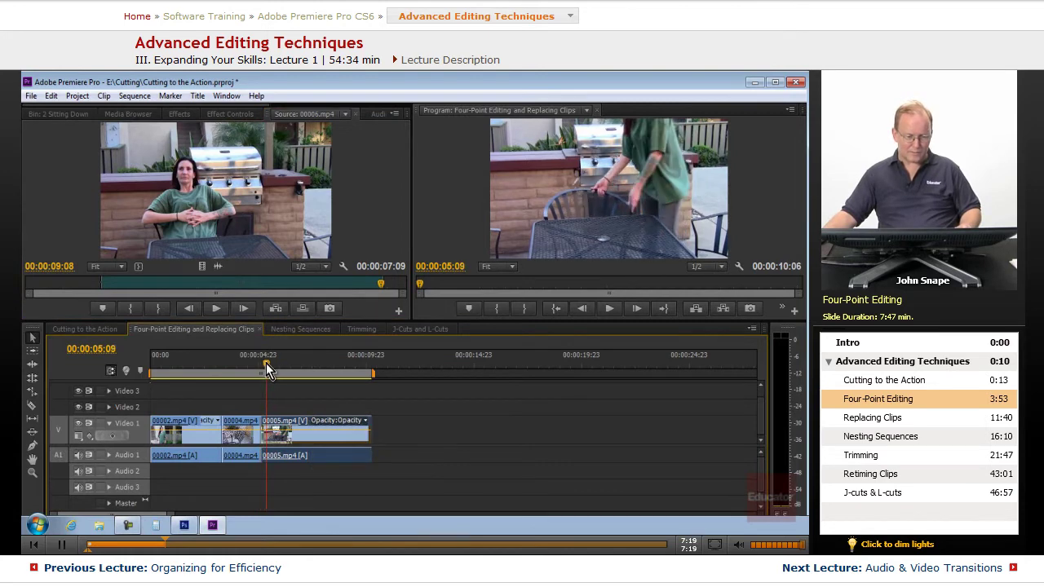
{"action": "key", "text": "Left"}
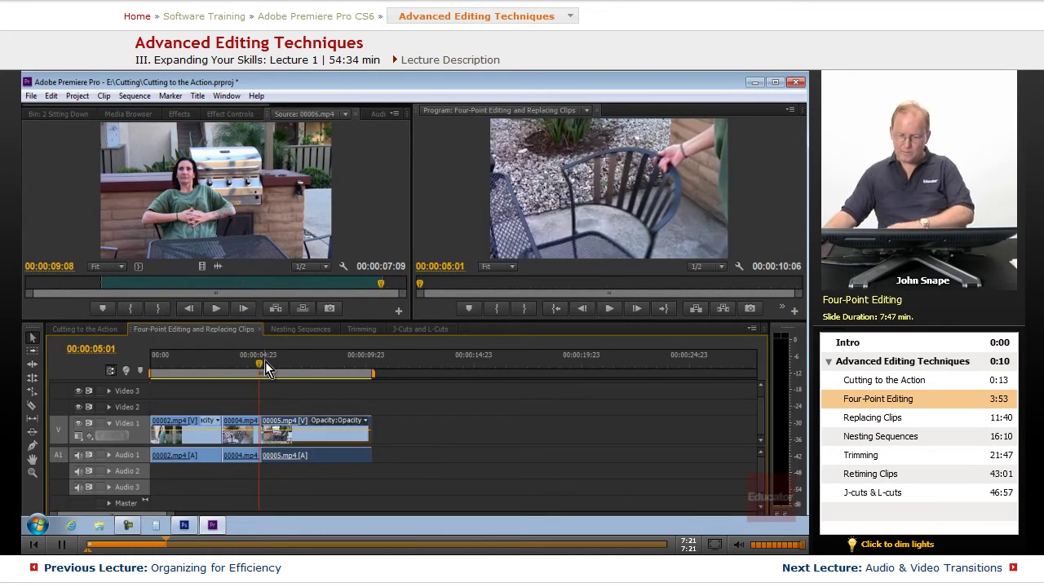
{"action": "key", "text": "Right"}
{"action": "key", "text": "i"}
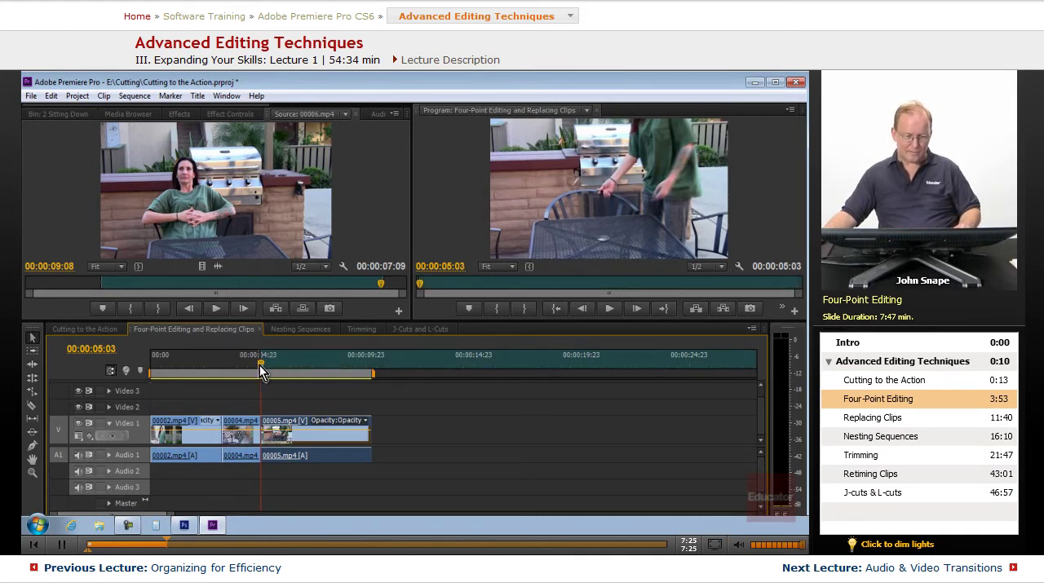
- Mark the sequence Out point at 00:00:10:06, at the end of the last clip
{"action": "left_click_drag", "start_coordinate": [262, 364], "coordinate": [369, 370]}
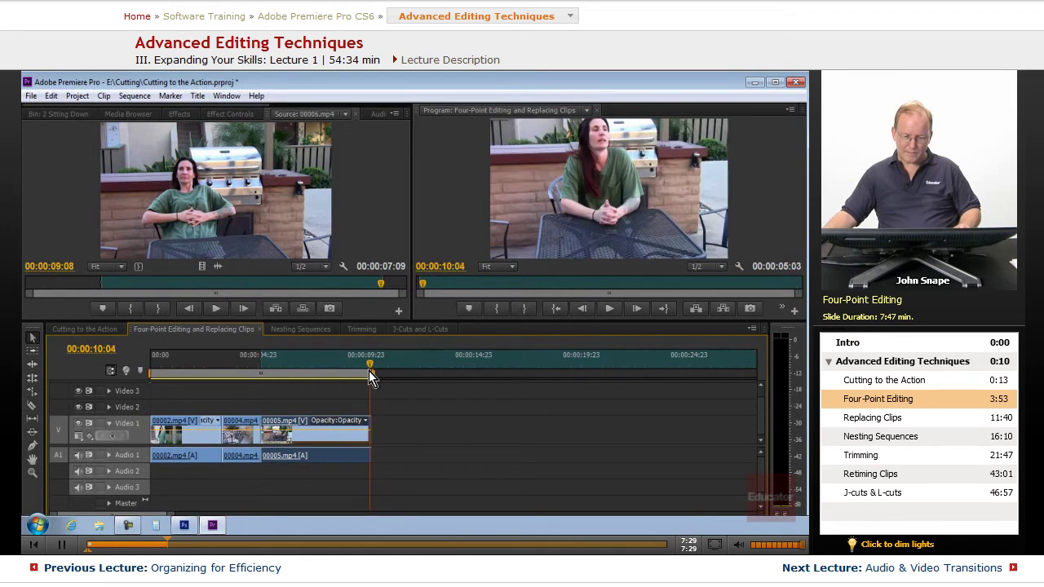
{"action": "key", "text": "Right"}
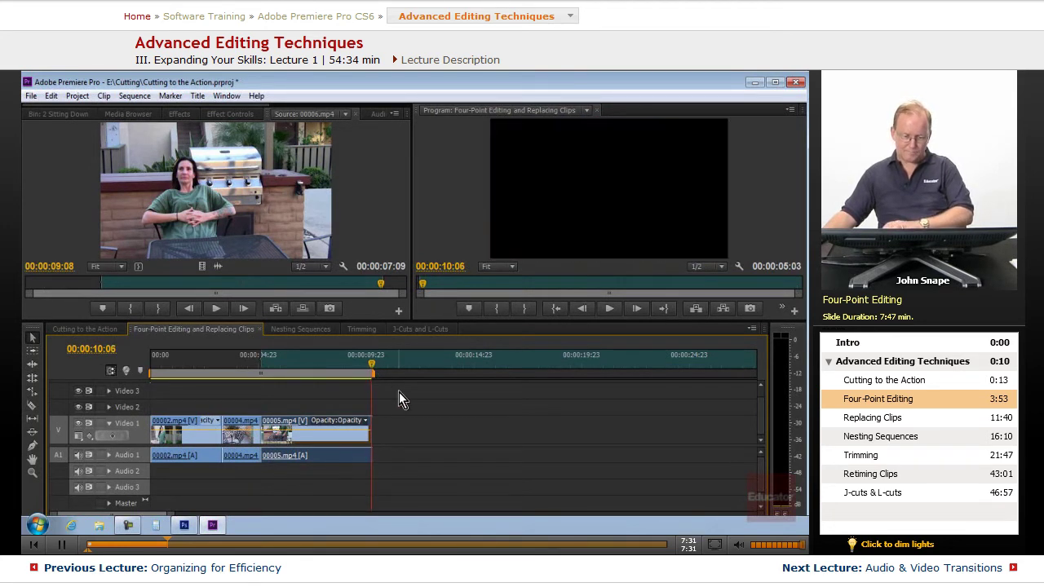
{"action": "key", "text": "Left"}
{"action": "key", "text": "Right"}
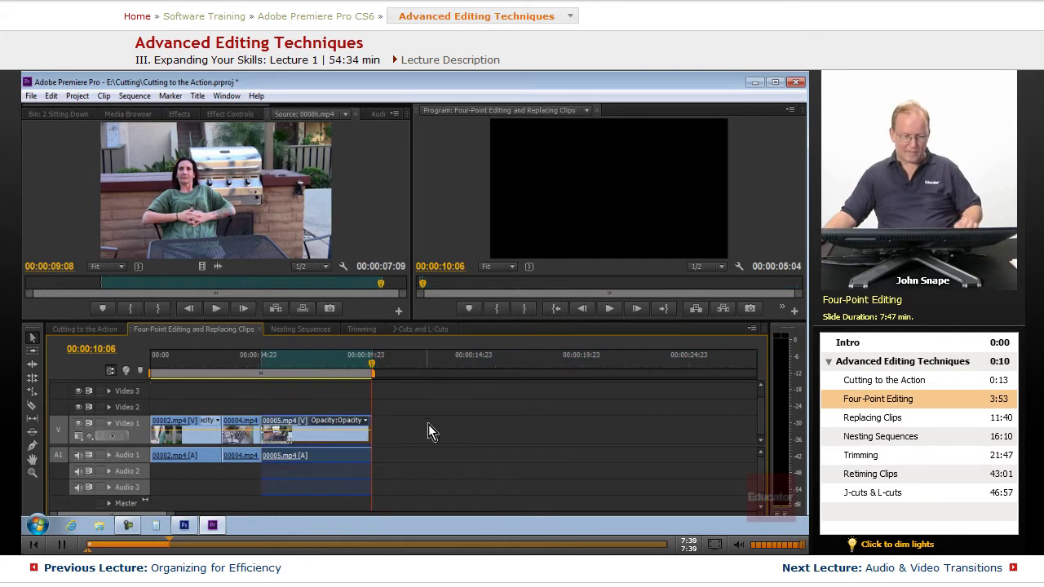
- Try overwriting the last clip with the source's full marked segment and check the new clip's speed and duration
{"action": "left_click", "coordinate": [301, 310]}
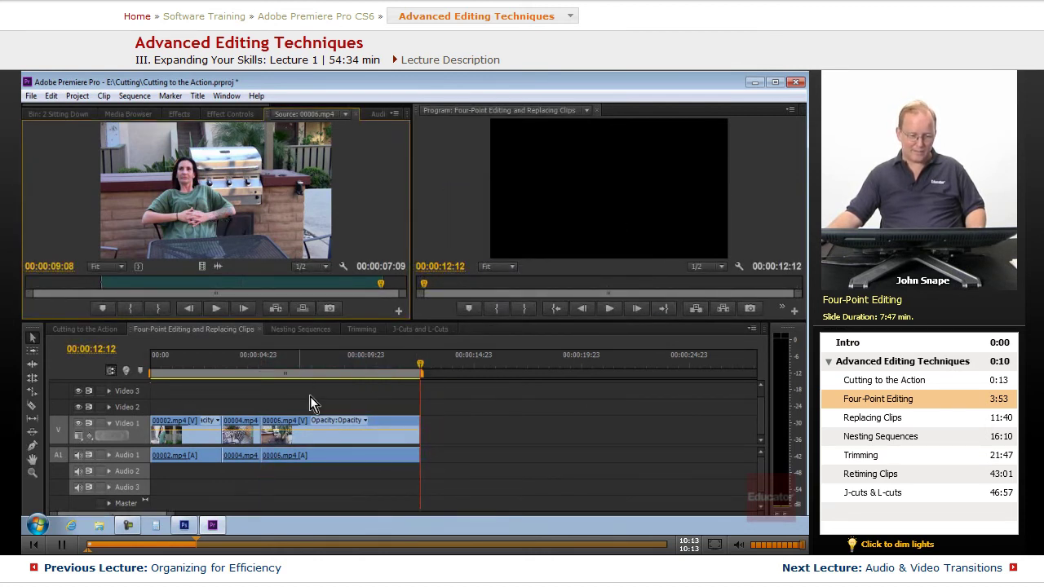
{"action": "right_click", "coordinate": [384, 426]}
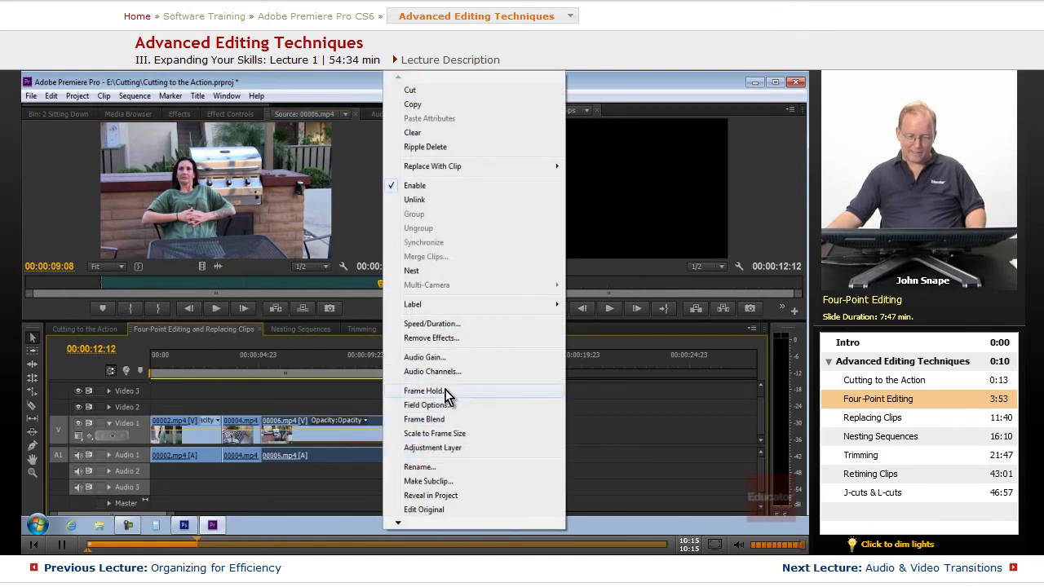
{"action": "left_click", "coordinate": [441, 324]}
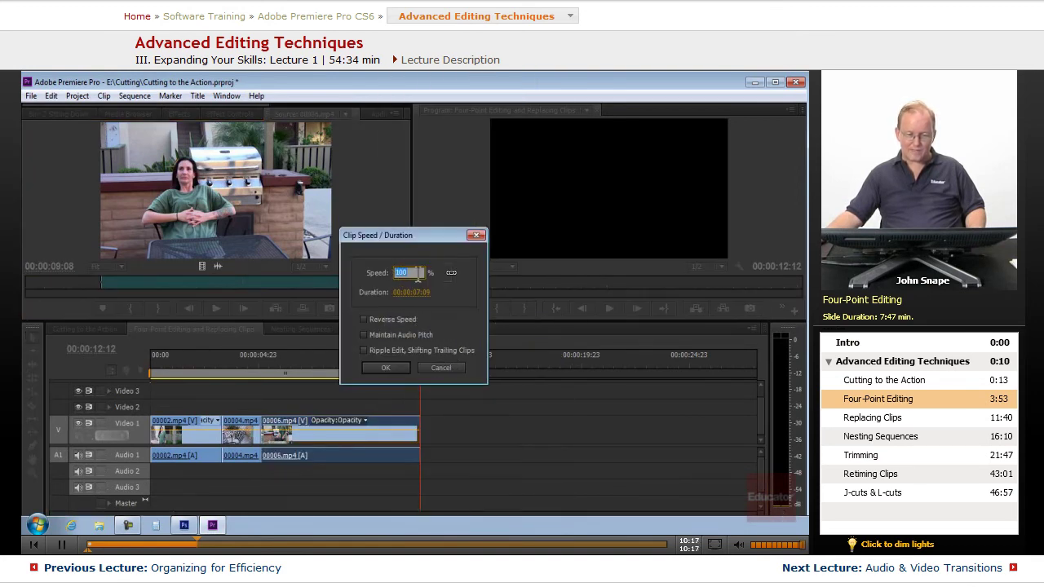
{"action": "left_click", "coordinate": [441, 367]}
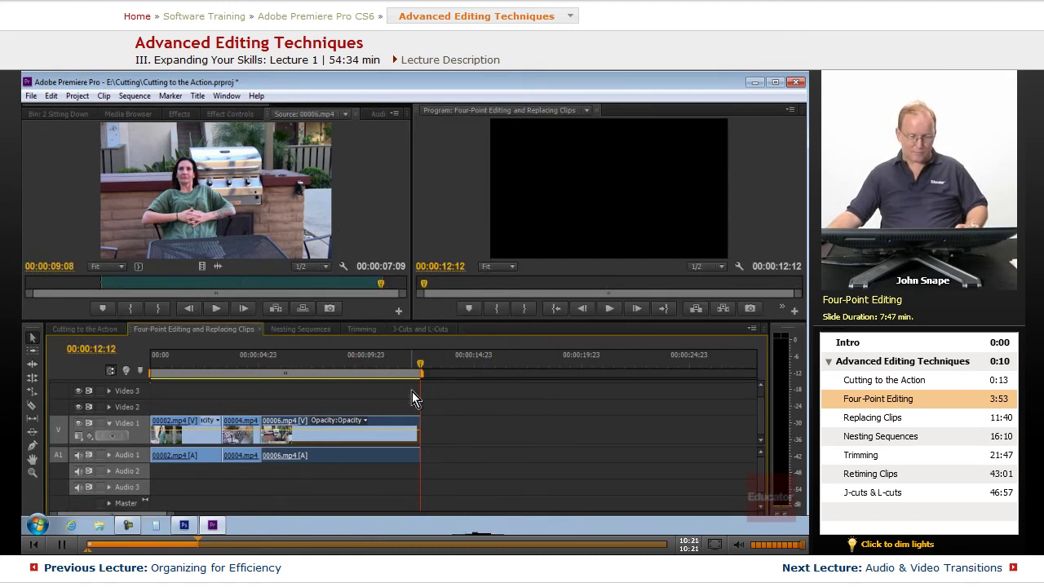
{"action": "key", "text": "ctrl+z"}
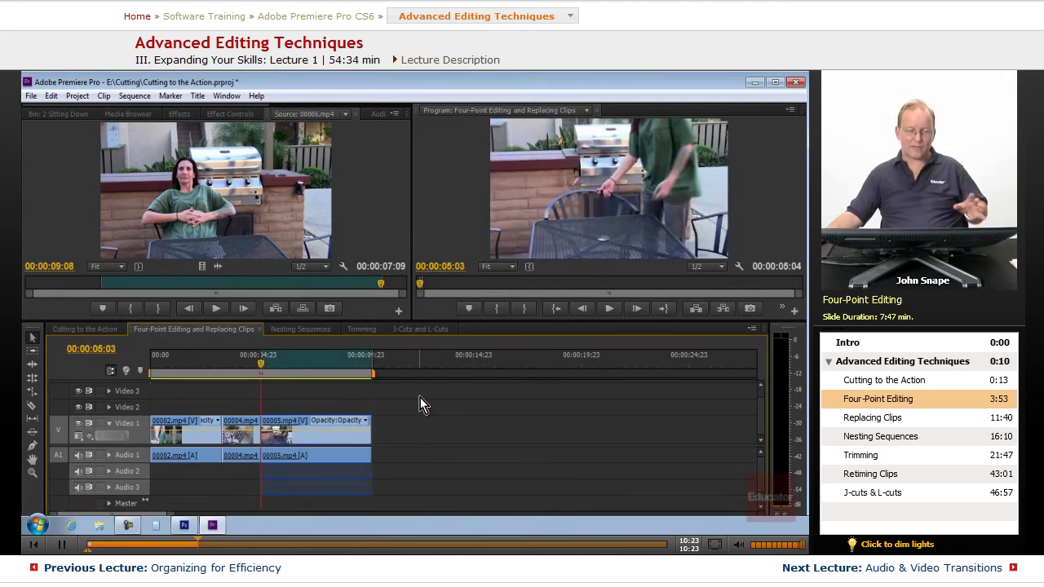
- Overwrite the marked sequence range with the source segment, using the Change Clip Speed (Fit to Fill) option
{"action": "left_click", "coordinate": [303, 309]}
{"action": "left_click", "coordinate": [334, 294]}
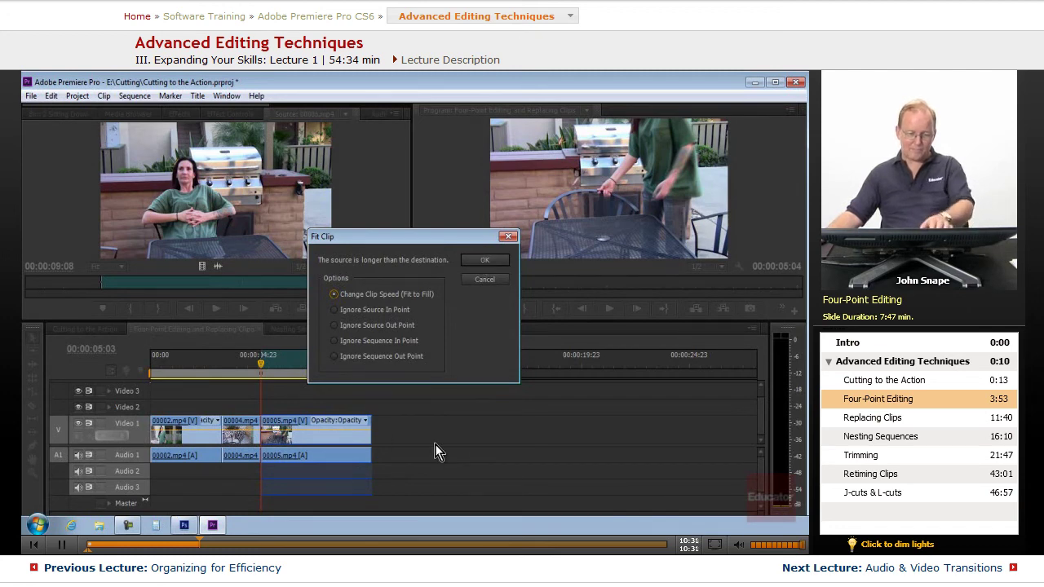
{"action": "left_click", "coordinate": [485, 260]}
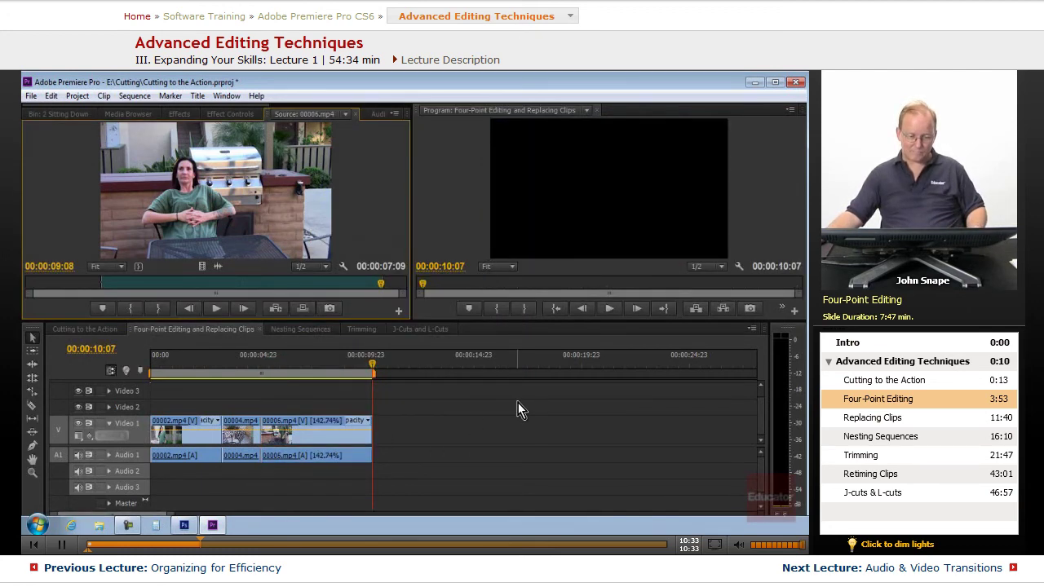
- Check the speed and duration settings of the fitted clip 00006.mp4 without changing them
{"action": "right_click", "coordinate": [324, 429]}
{"action": "left_click", "coordinate": [379, 323]}
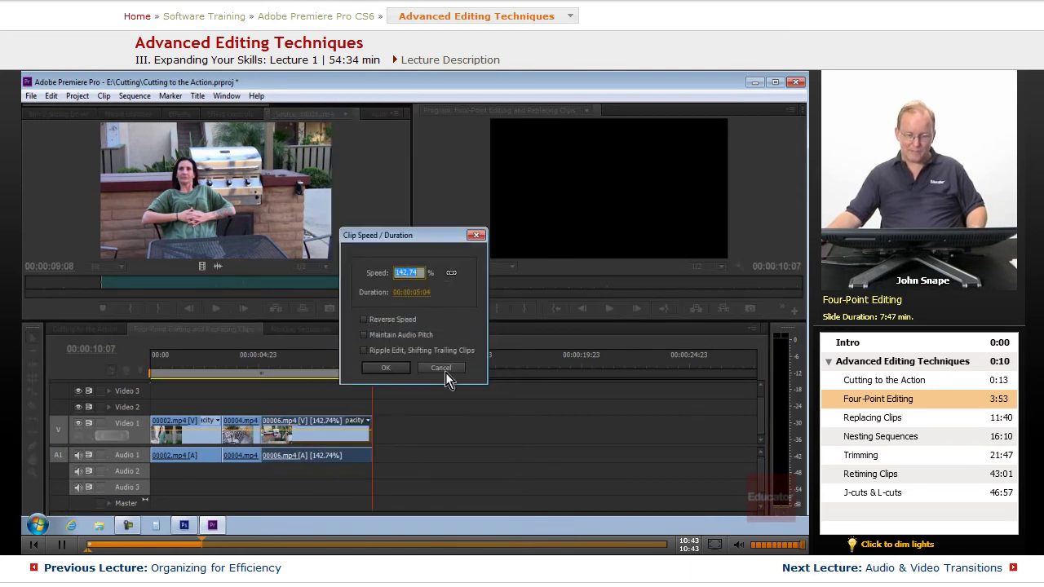
{"action": "left_click", "coordinate": [440, 369]}
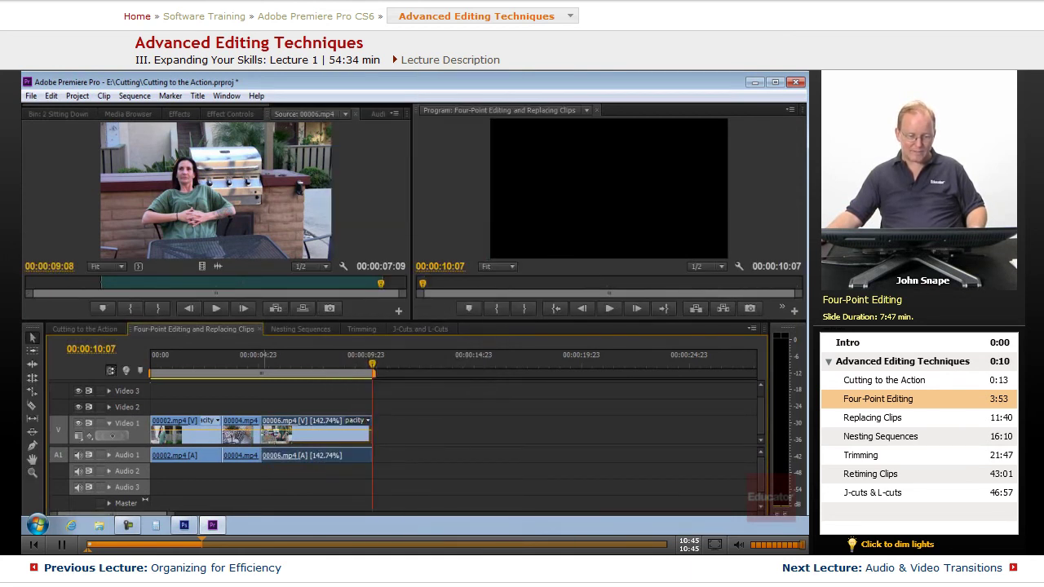
- Play back and scrub the fitted clip from its start to review its motion
{"action": "left_click_drag", "start_coordinate": [367, 363], "coordinate": [260, 369]}
{"action": "key", "text": "space"}
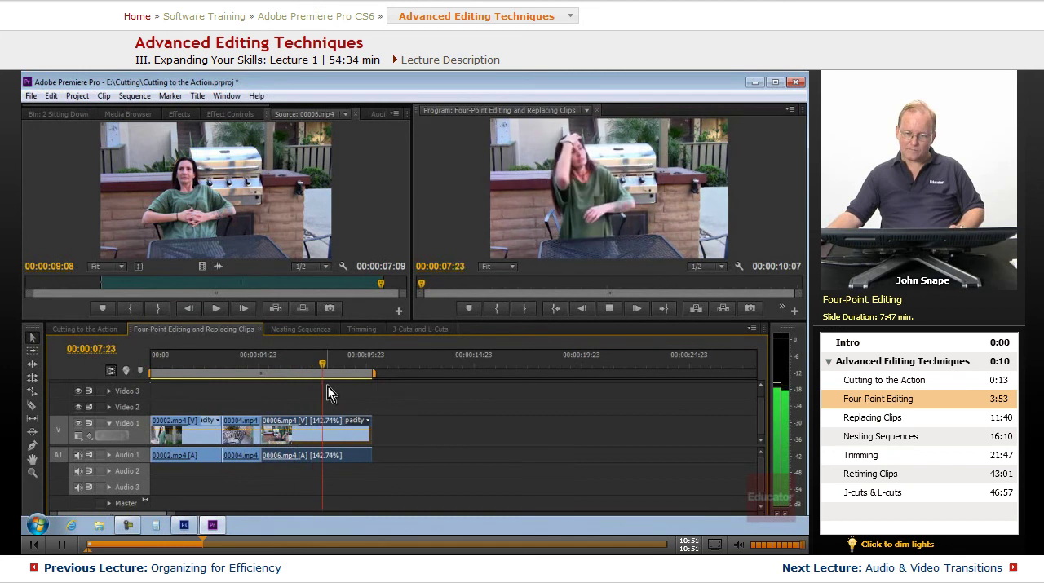
{"action": "key", "text": "space"}
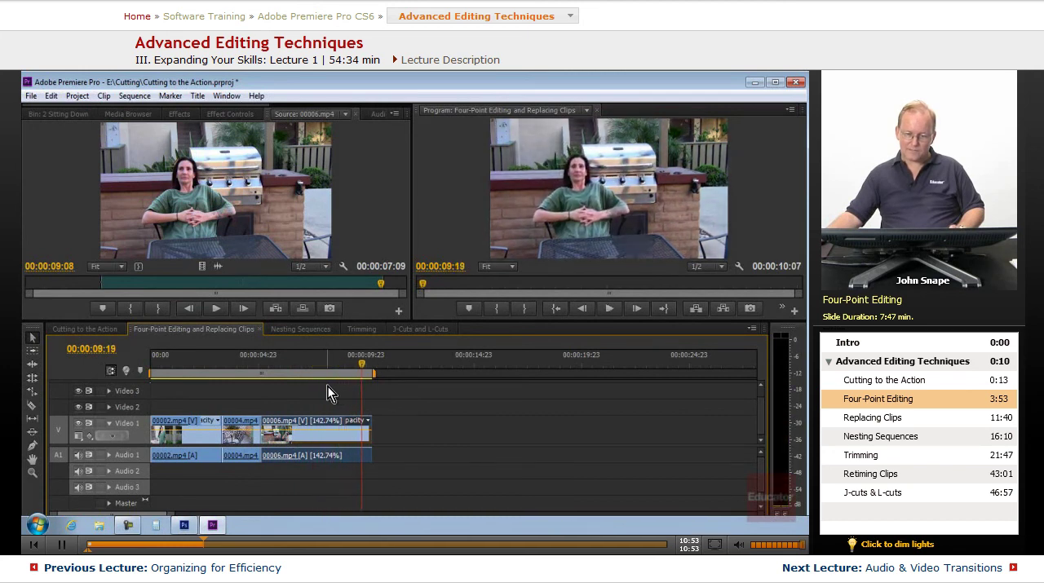
{"action": "mouse_move", "coordinate": [361, 371]}
{"action": "left_mouse_down"}
{"action": "mouse_move", "coordinate": [268, 370]}
{"action": "mouse_move", "coordinate": [342, 374]}
{"action": "left_mouse_up"}
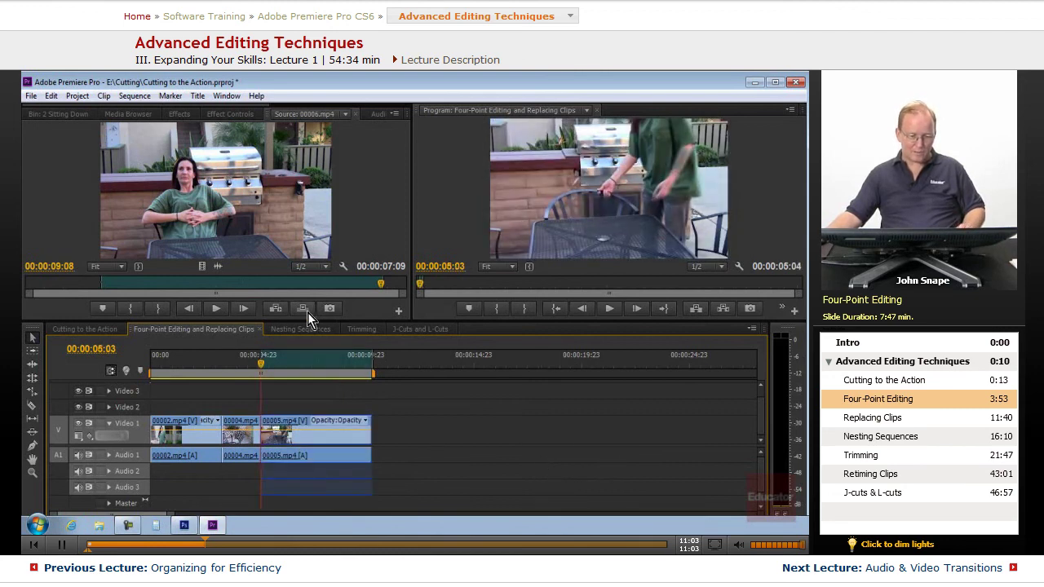
- Overwrite the last clip with the marked source segment at normal speed, ignoring the sequence Out point
{"action": "left_click", "coordinate": [303, 309]}
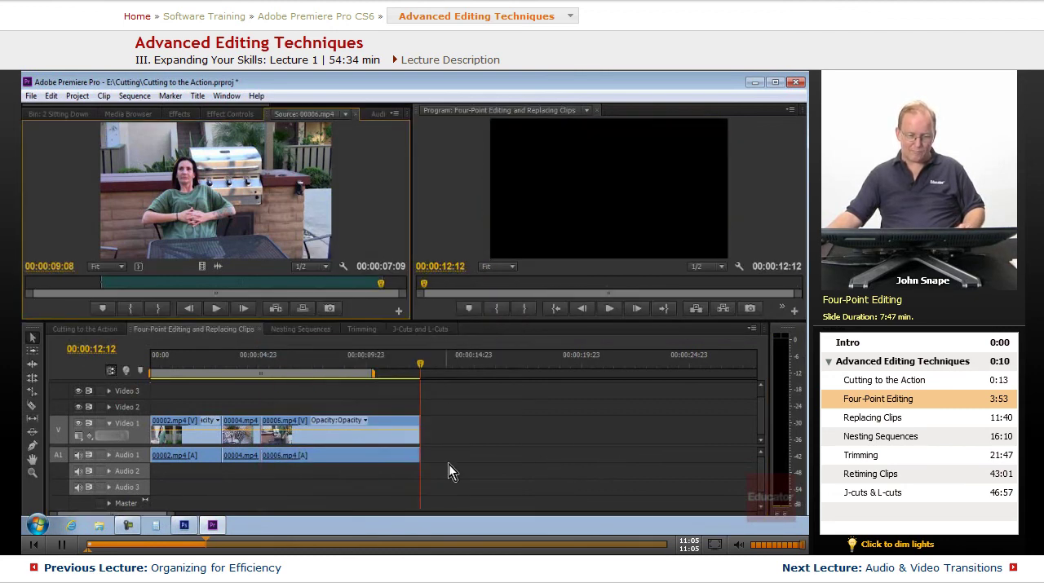